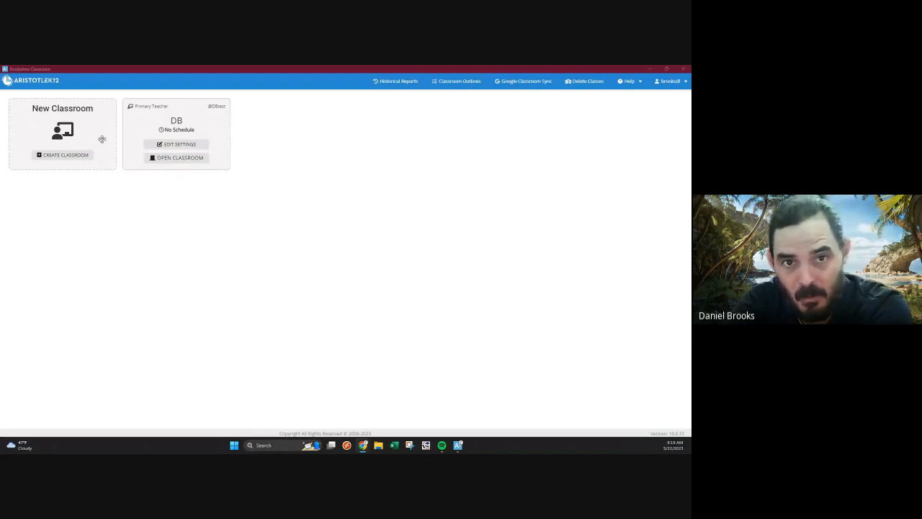
Create a new classroom and enter a class name made of the teacher's first name followed by "Test".
left_click(65, 156)
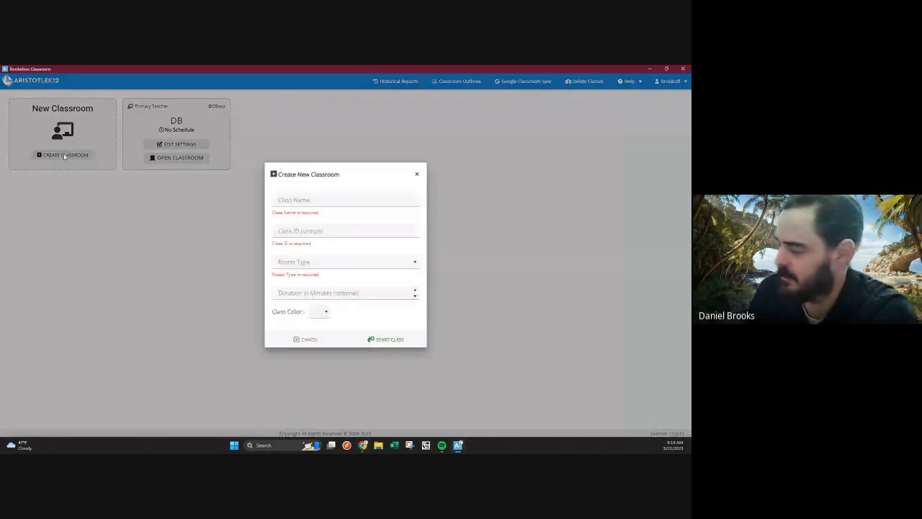
left_click(309, 202)
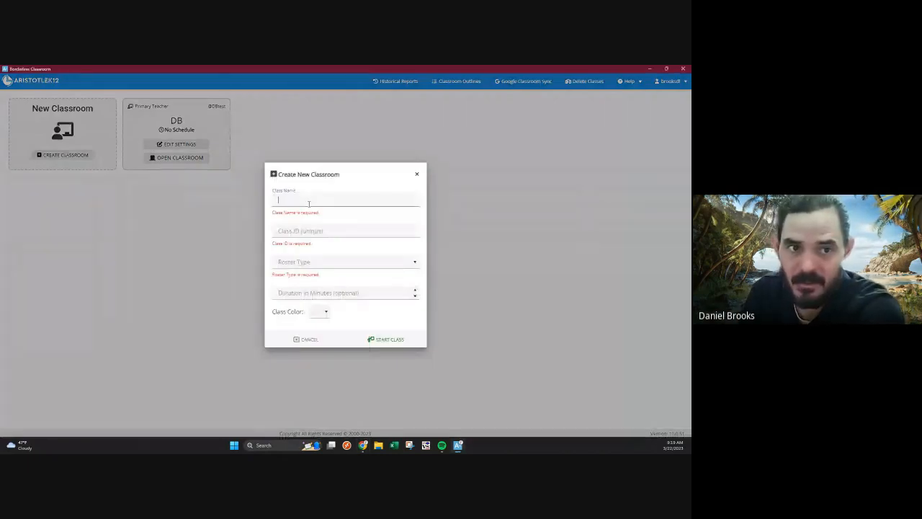
type("Daniel Tes")
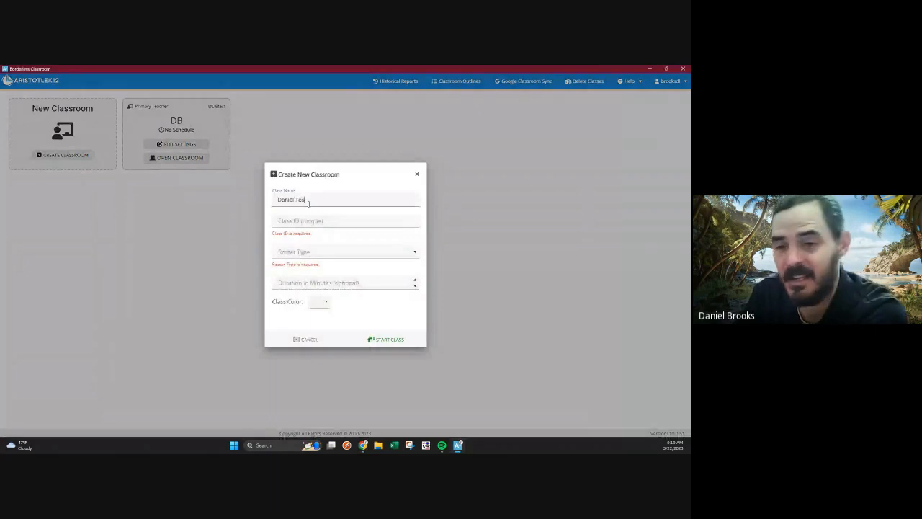
type("t")
key("Tab")
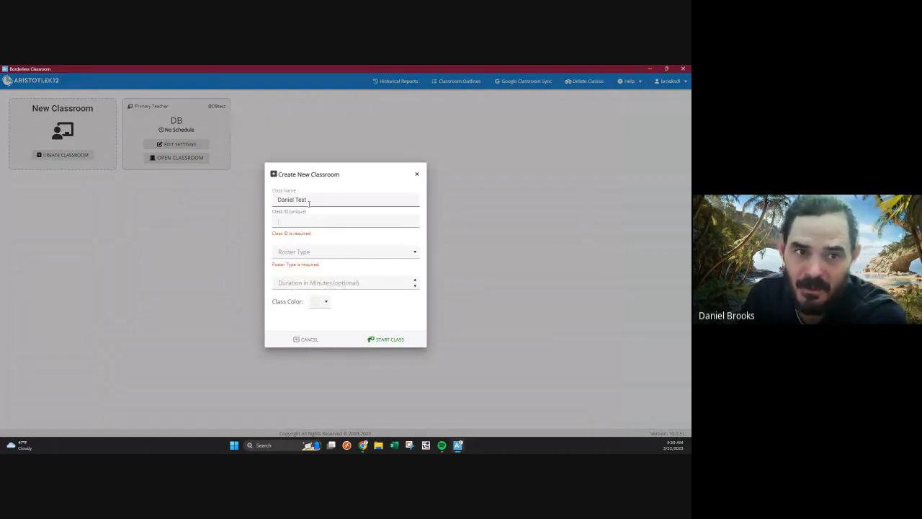
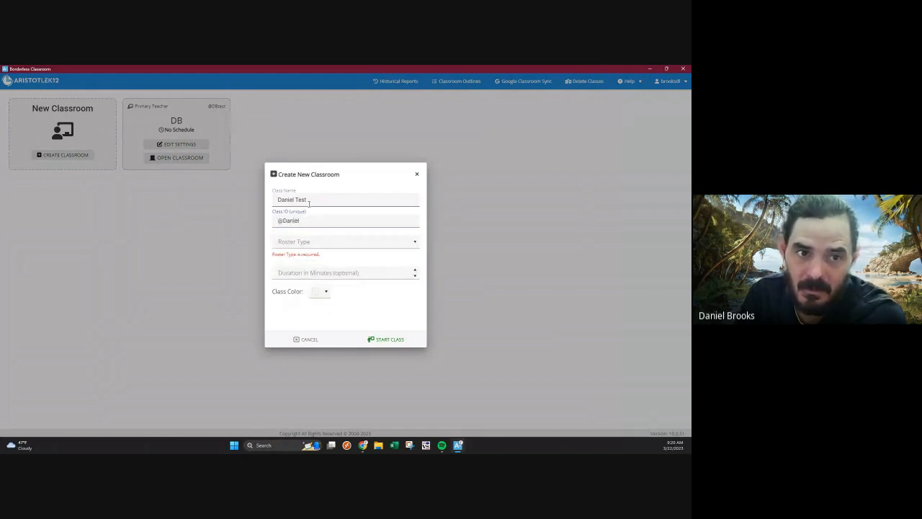
Enter a unique class ID consisting of @, the teacher's first name, a space and "Test".
type("Test")
key("BackSpace")
key("BackSpace")
key("BackSpace")
key("BackSpace")
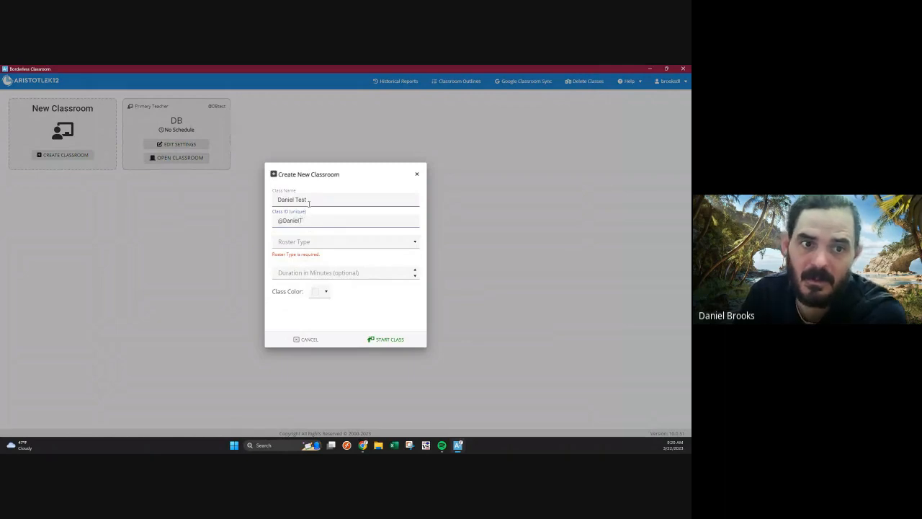
type("Test")
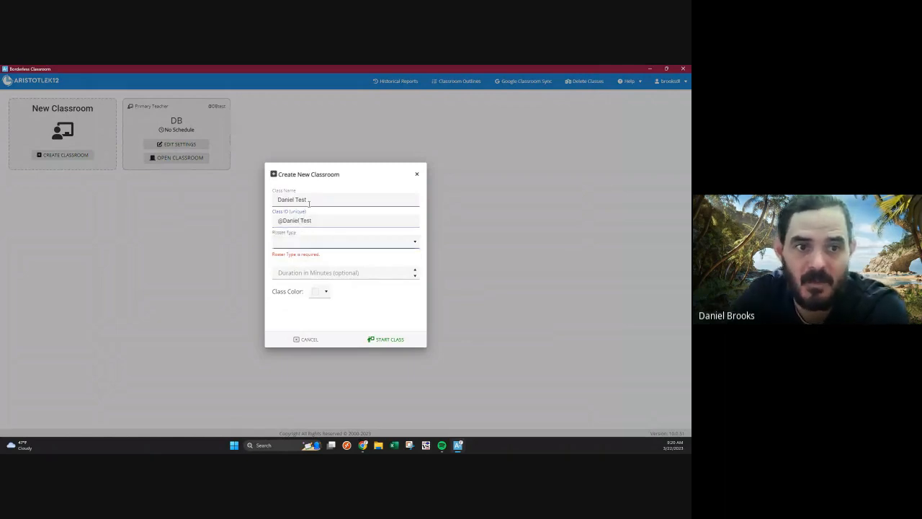
Set the roster type to Users and the class color to light purple, and try to start the class.
left_click(325, 243)
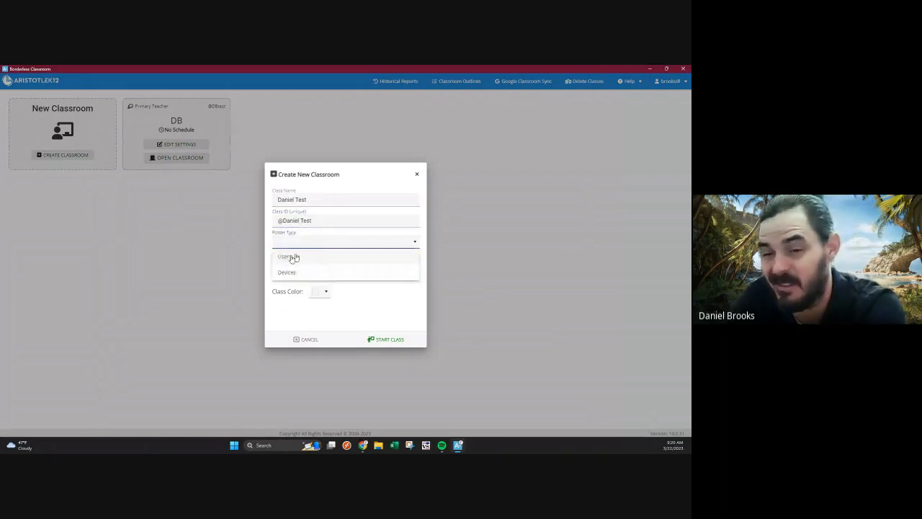
left_click(289, 253)
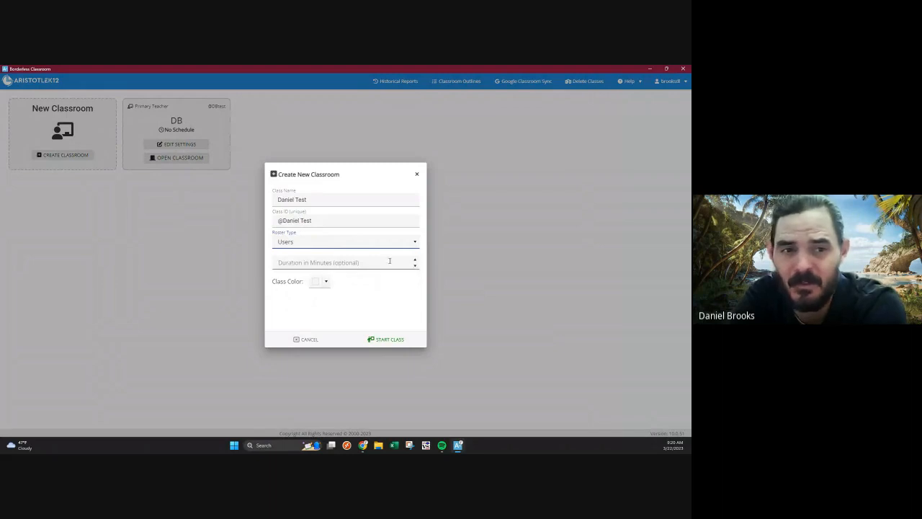
left_click(321, 283)
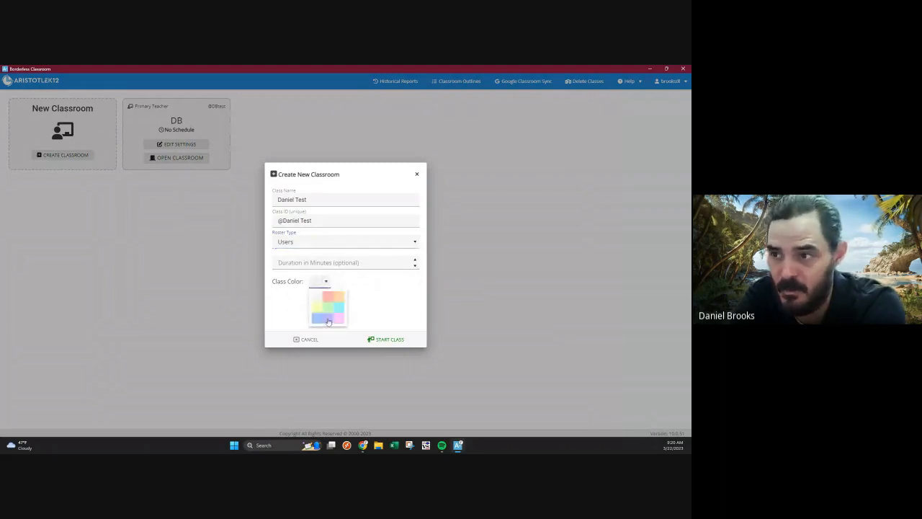
left_click(328, 320)
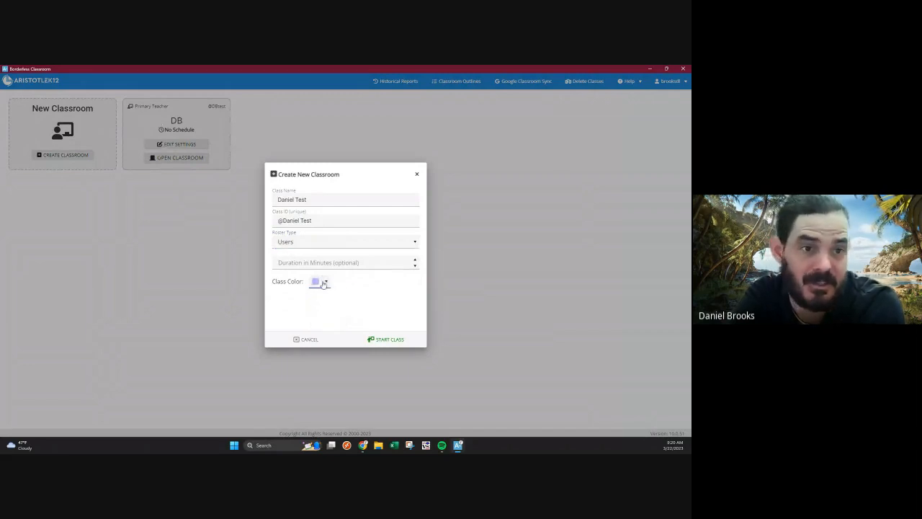
left_click(383, 342)
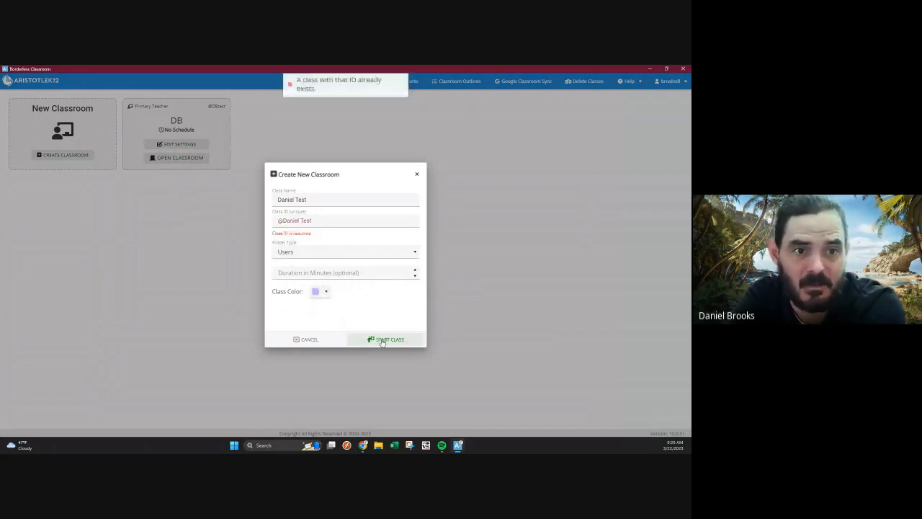
Remove the space before "Test" in the class ID and start the class.
left_click(300, 219)
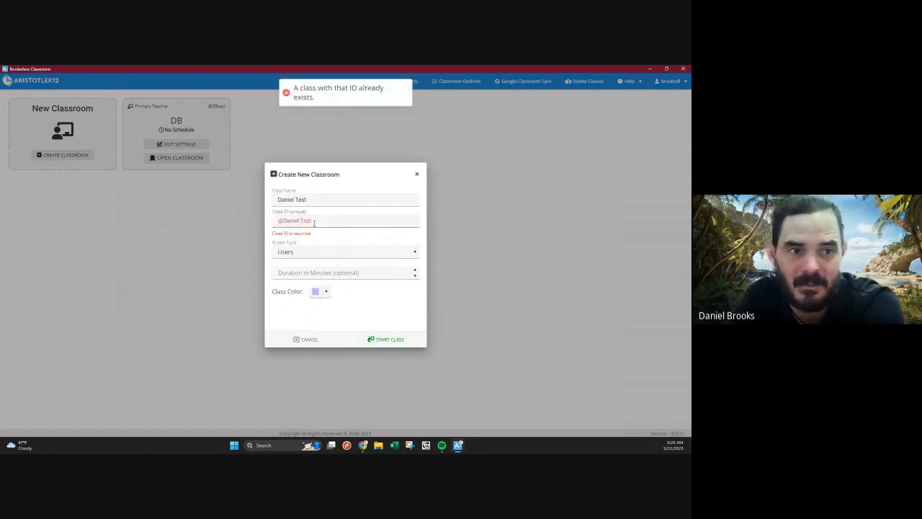
key("BackSpace")
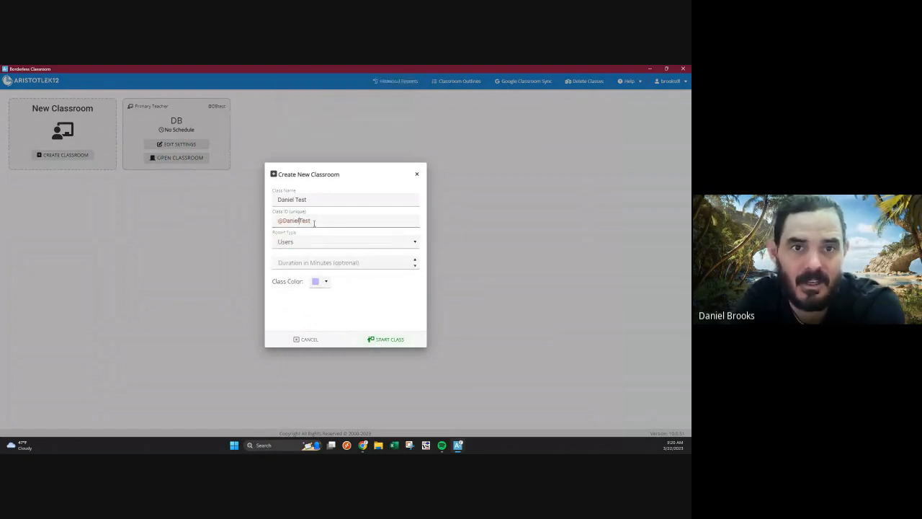
left_click(393, 339)
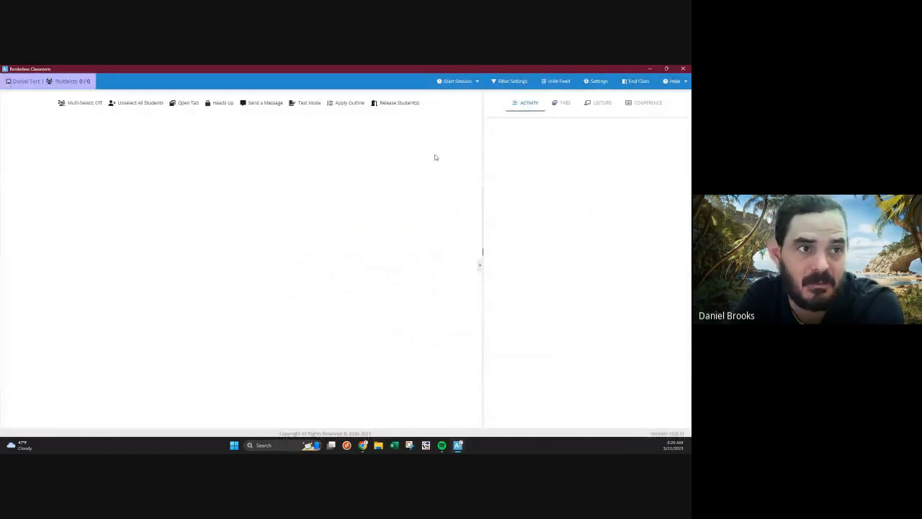
End the running class and open the settings of the purple classroom from the classroom overview.
left_click(476, 81)
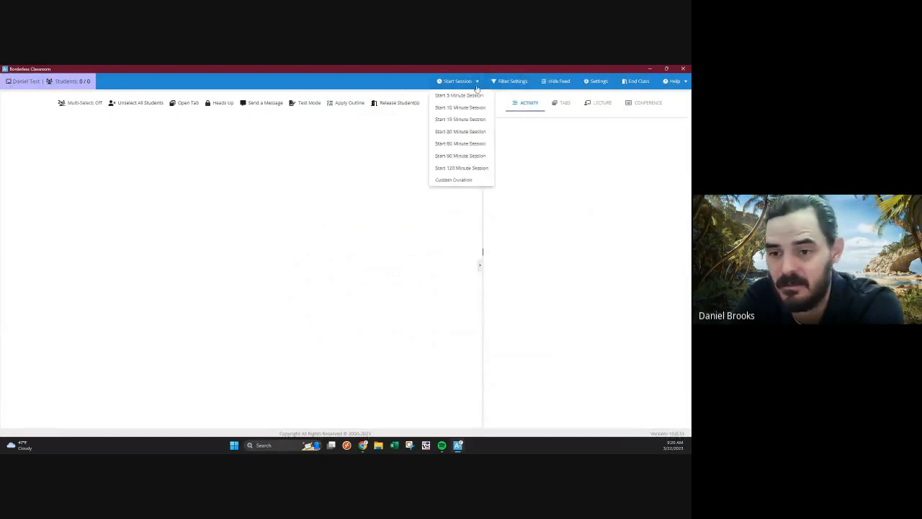
left_click(631, 82)
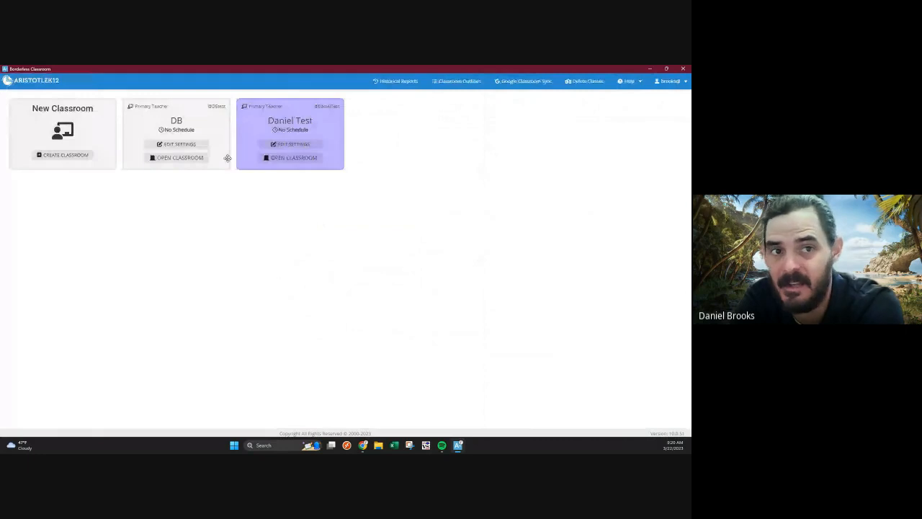
left_click(291, 147)
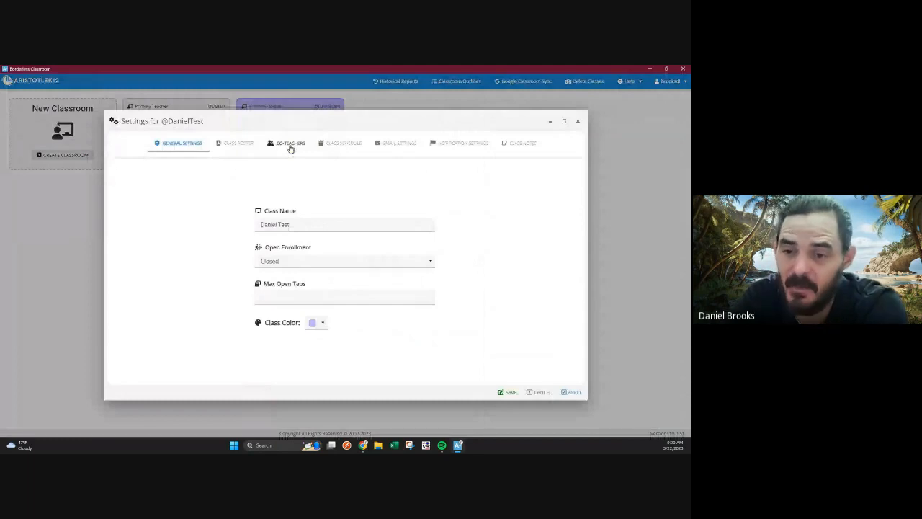
Set the student name preference in the class roster settings to Username.
left_click(231, 144)
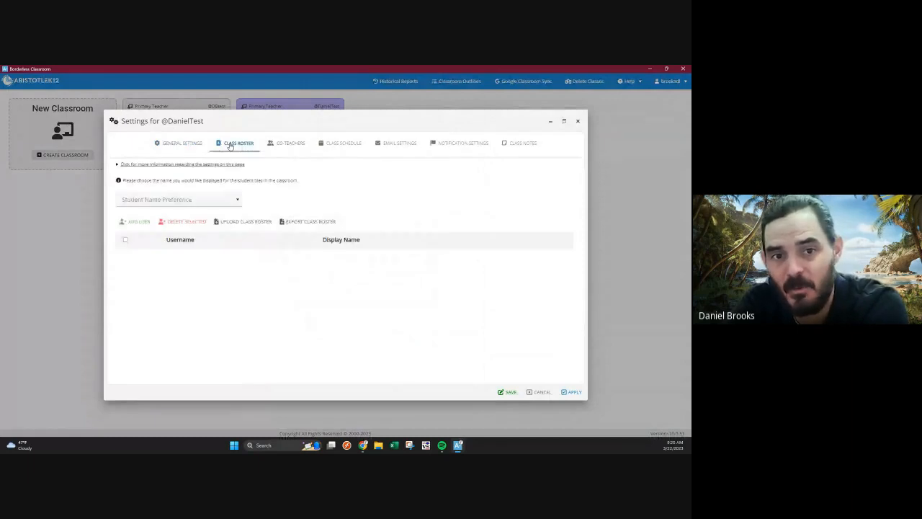
left_click(200, 201)
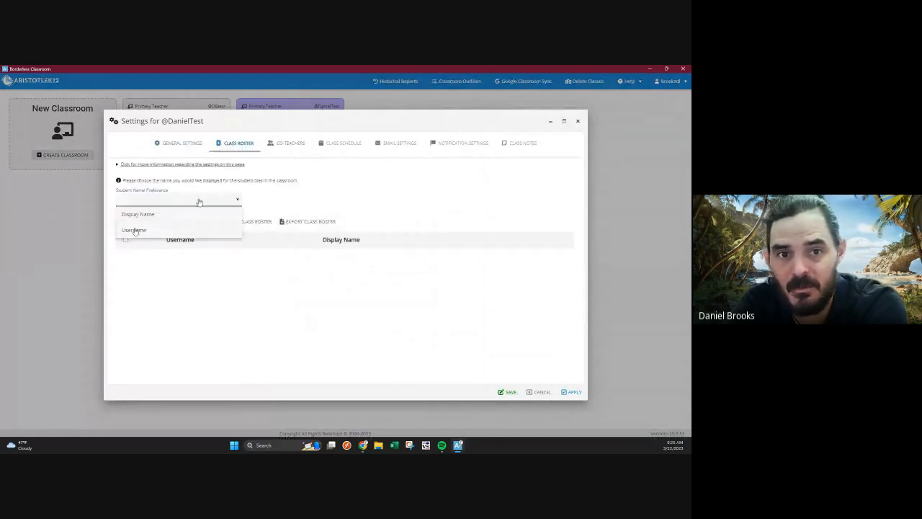
left_click(135, 230)
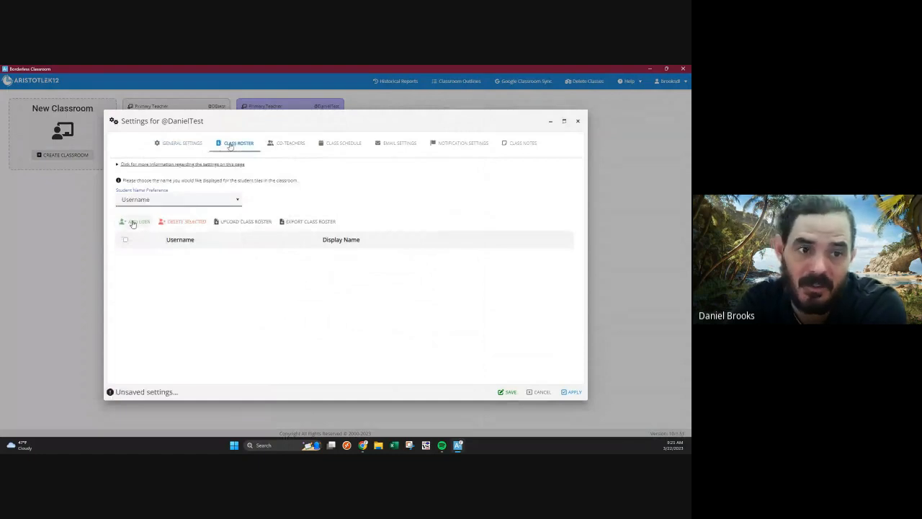
Add a first member to the class roster with the teacher's username and full display name.
left_click(134, 222)
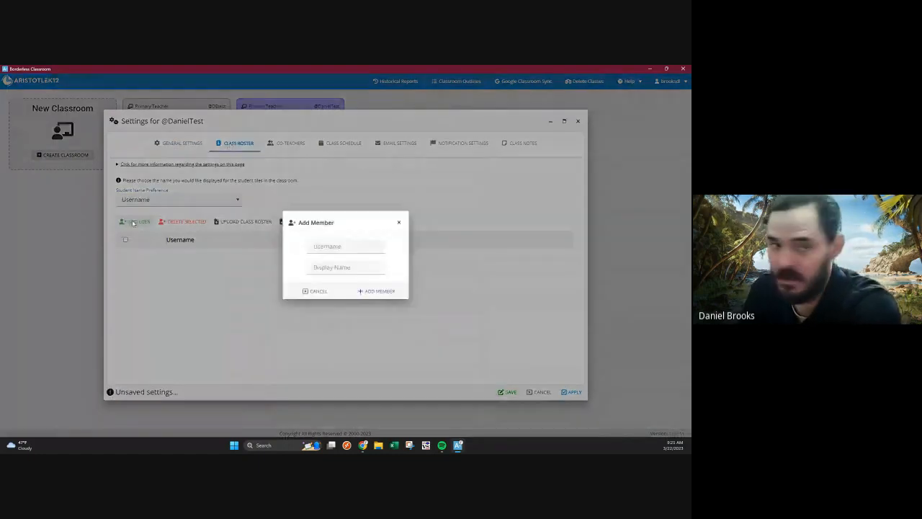
left_click(322, 247)
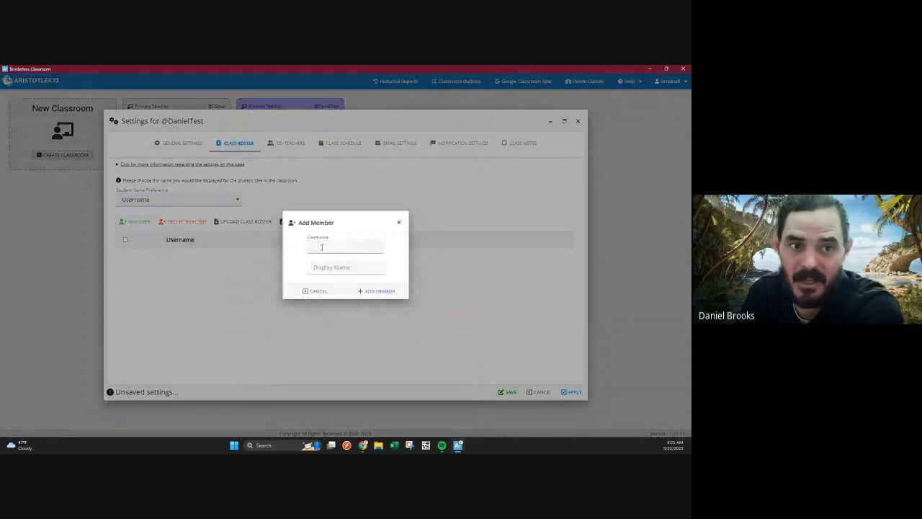
key("Tab")
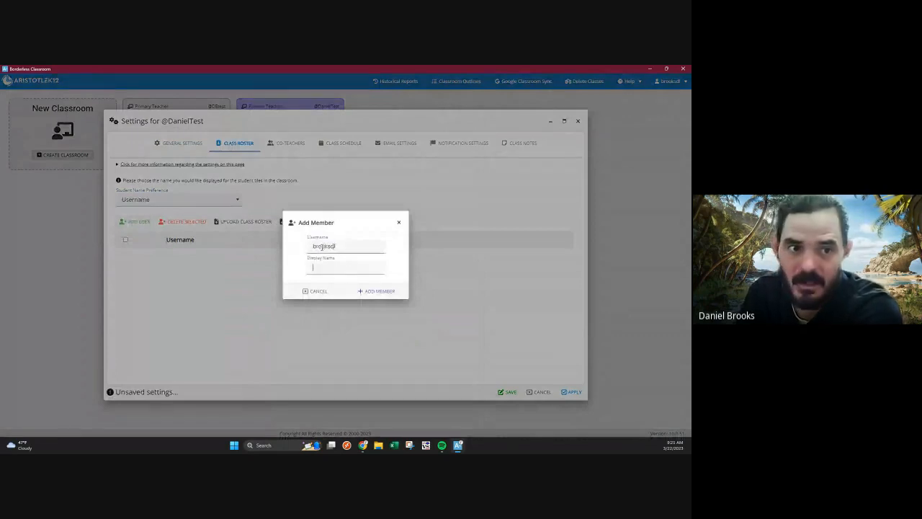
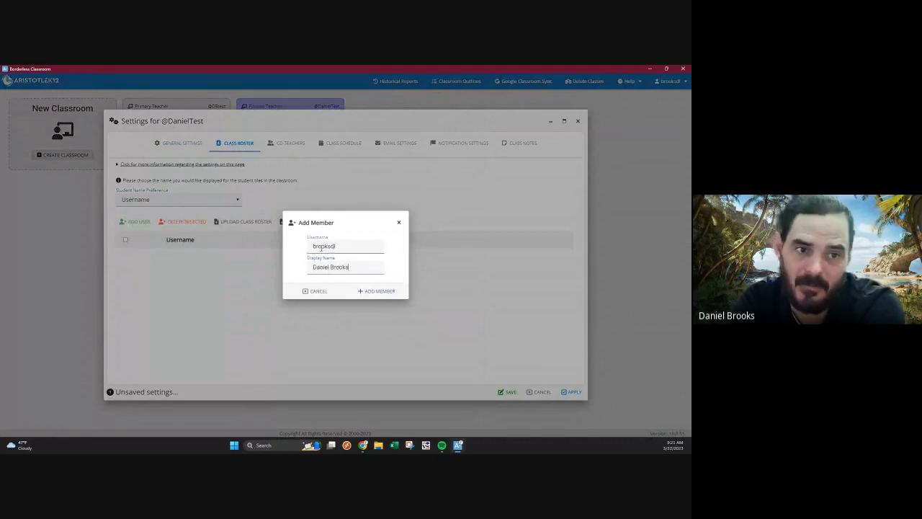
left_click(381, 292)
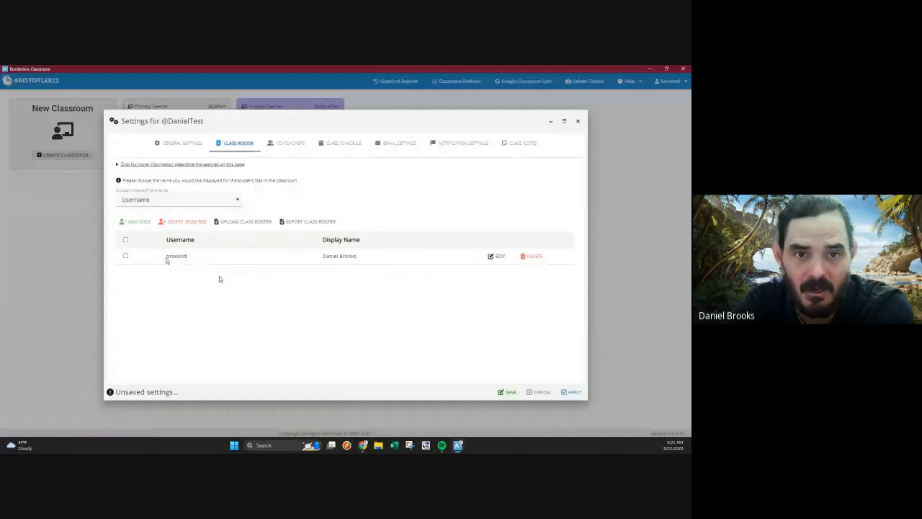
Add a second member to the class roster, entering that student's username and full display name.
left_click(139, 222)
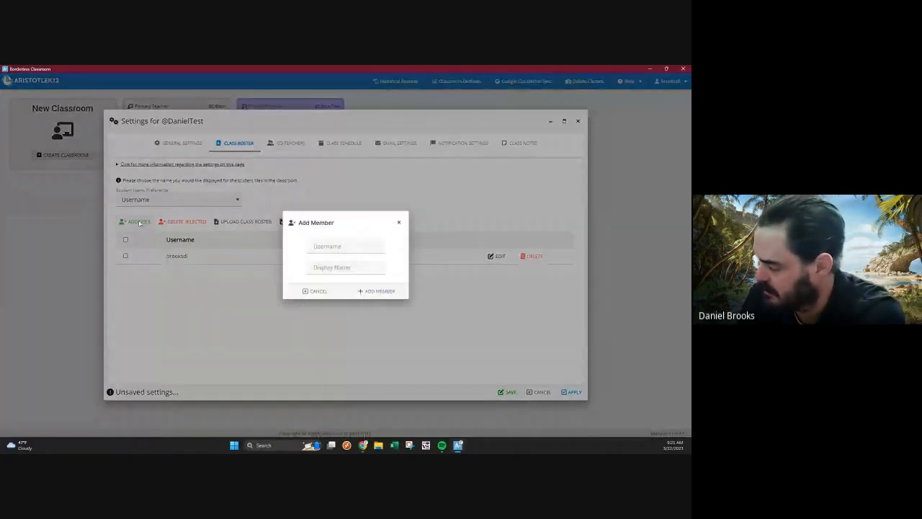
left_click(359, 258)
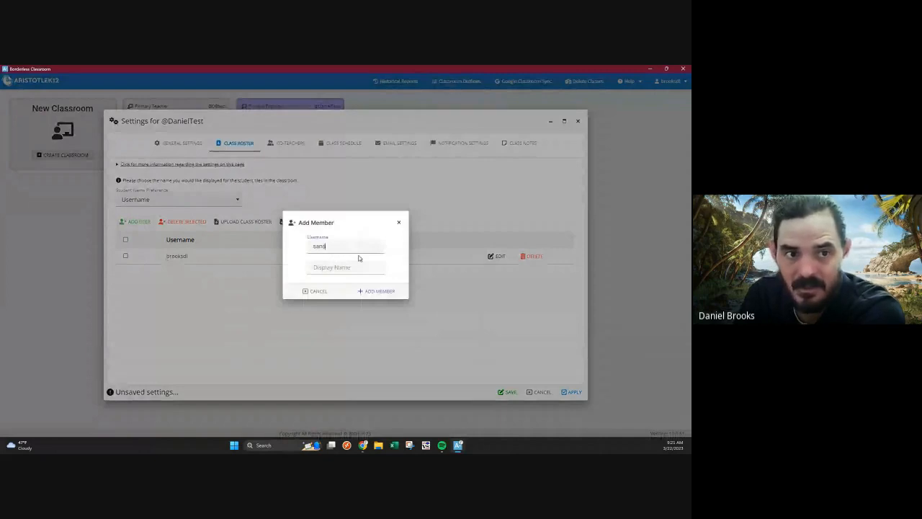
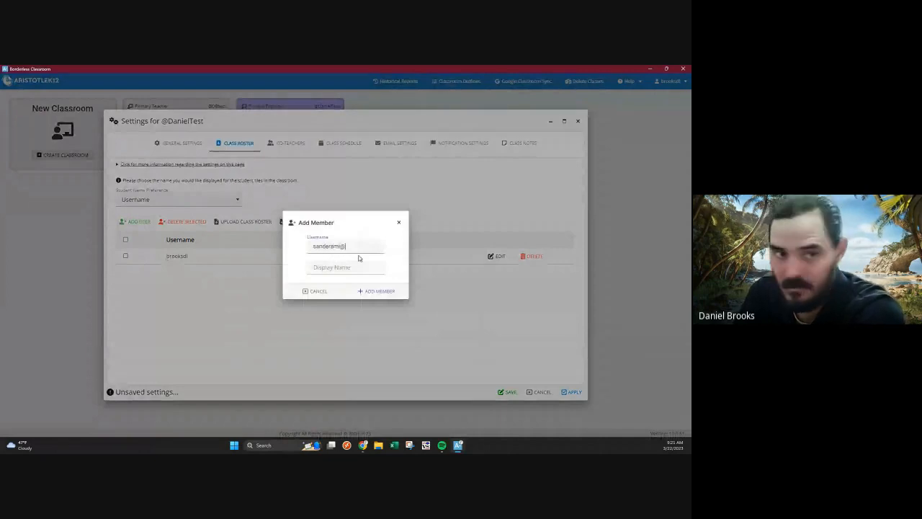
key("Tab")
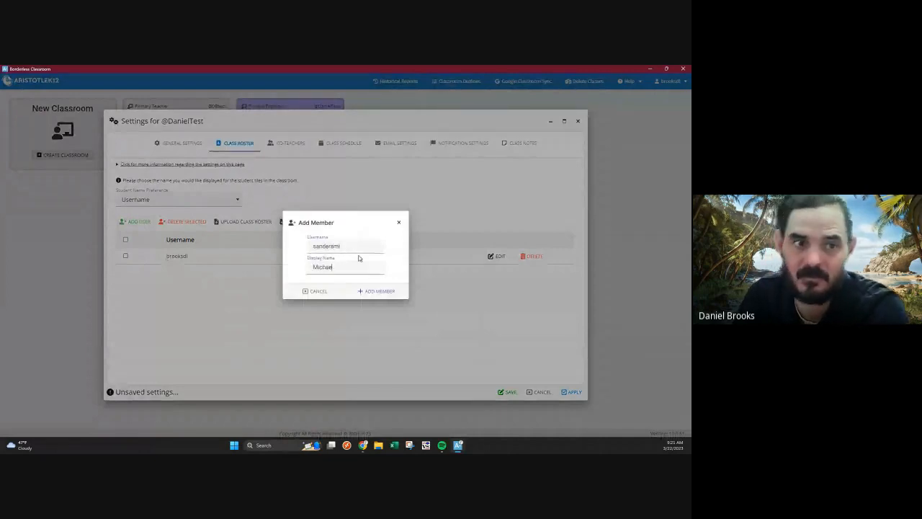
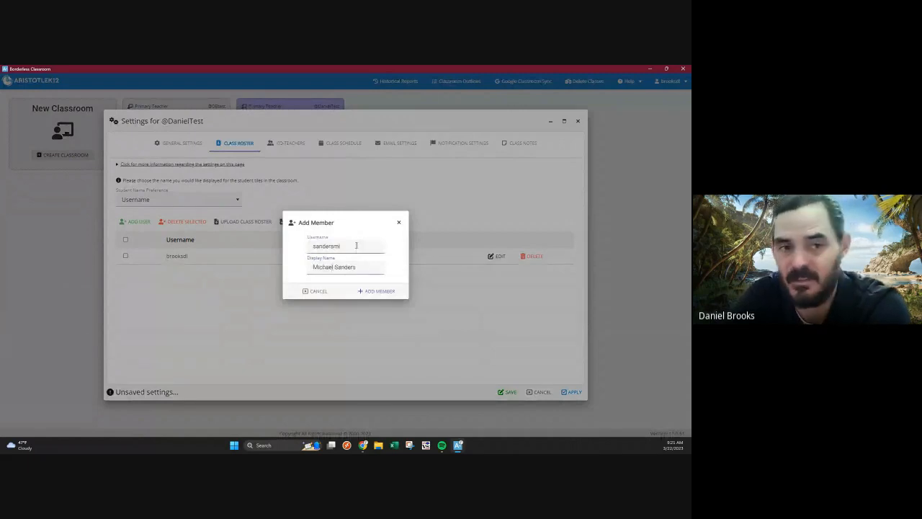
left_click(376, 293)
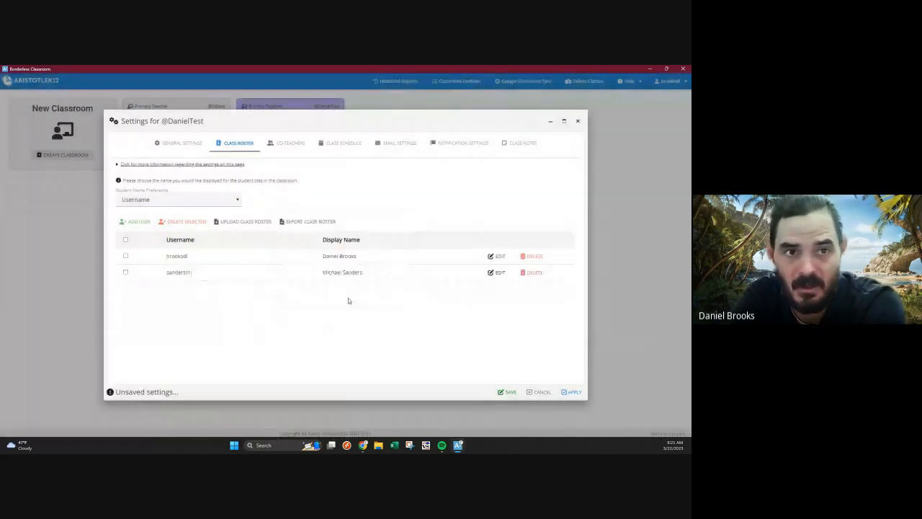
Review the classroom's co-teacher settings and its class schedule settings.
left_click(286, 144)
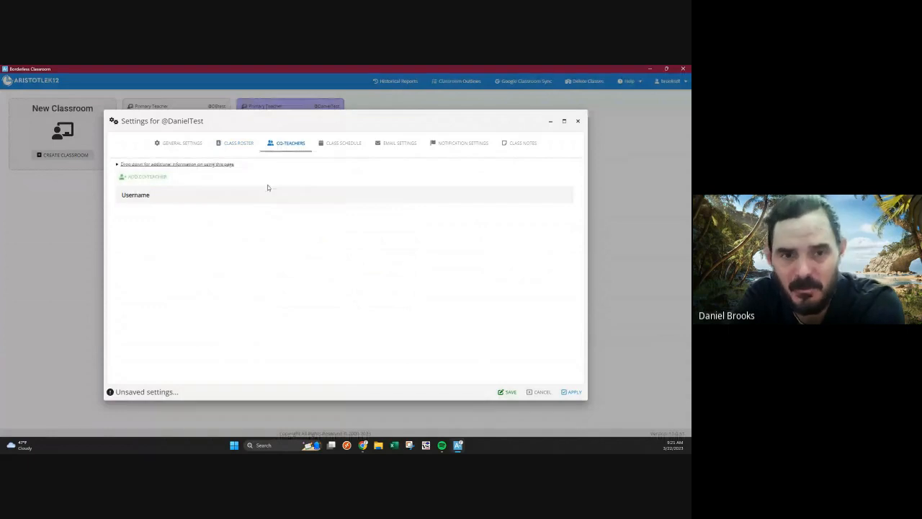
left_click(339, 144)
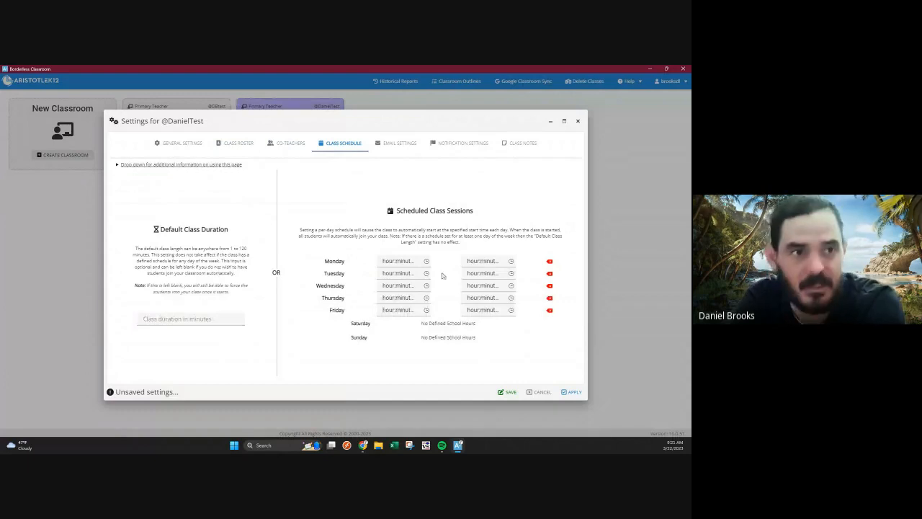
Review the classroom's email settings, notification settings and class notes page.
left_click(401, 146)
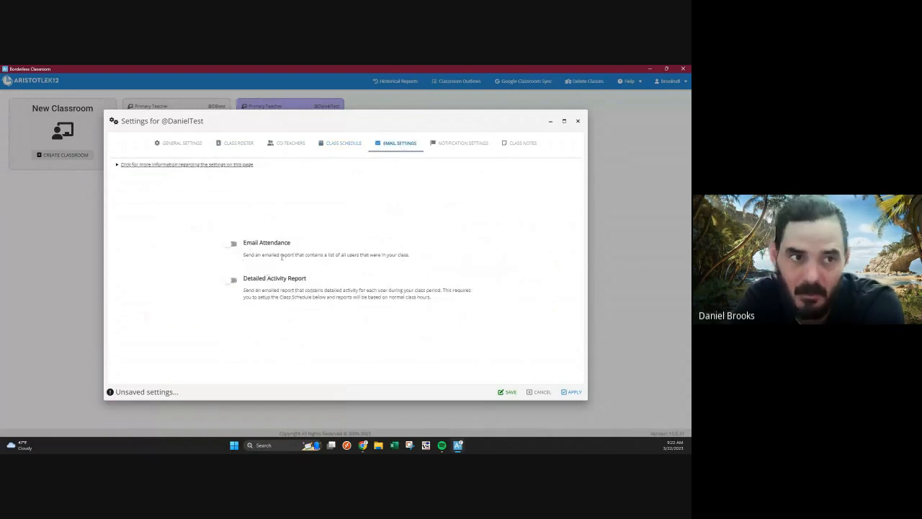
left_click(461, 143)
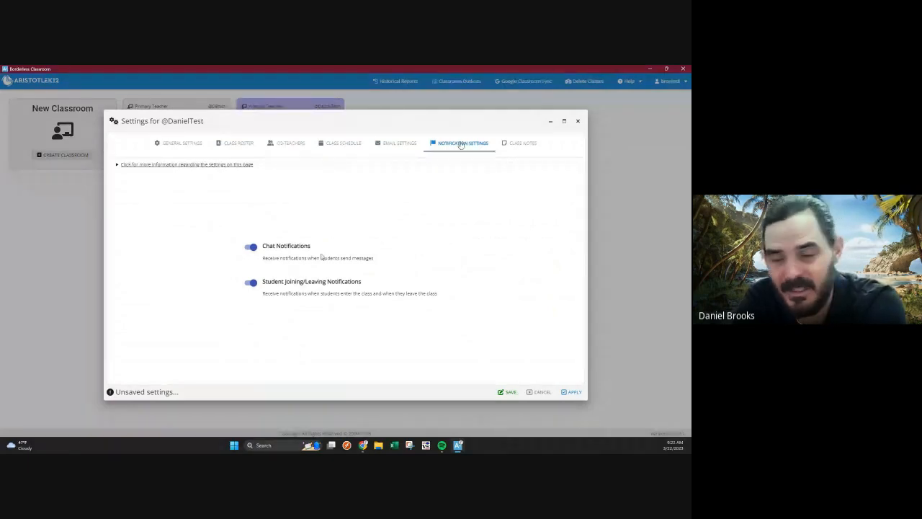
left_click(510, 146)
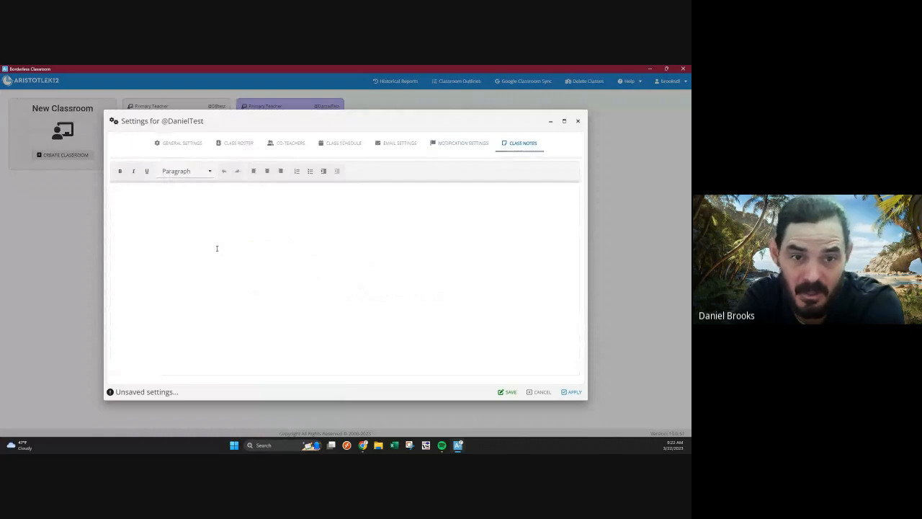
Look over the class roster and the form for adding a co-teacher, closing the form without adding anyone.
left_click(234, 144)
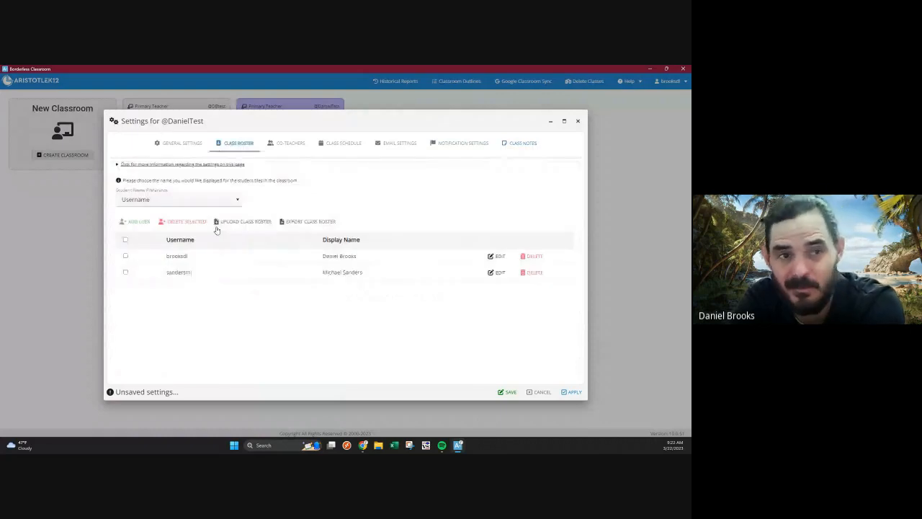
left_click(281, 144)
left_click(155, 178)
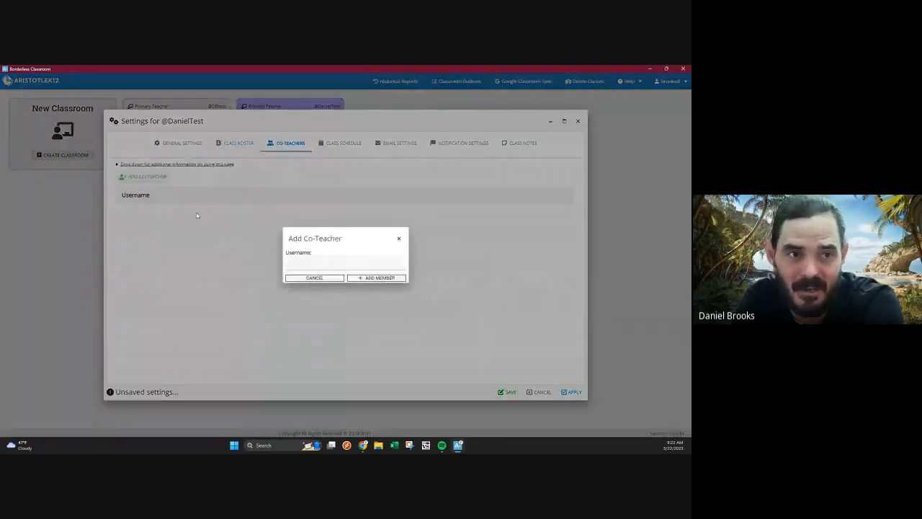
left_click(397, 238)
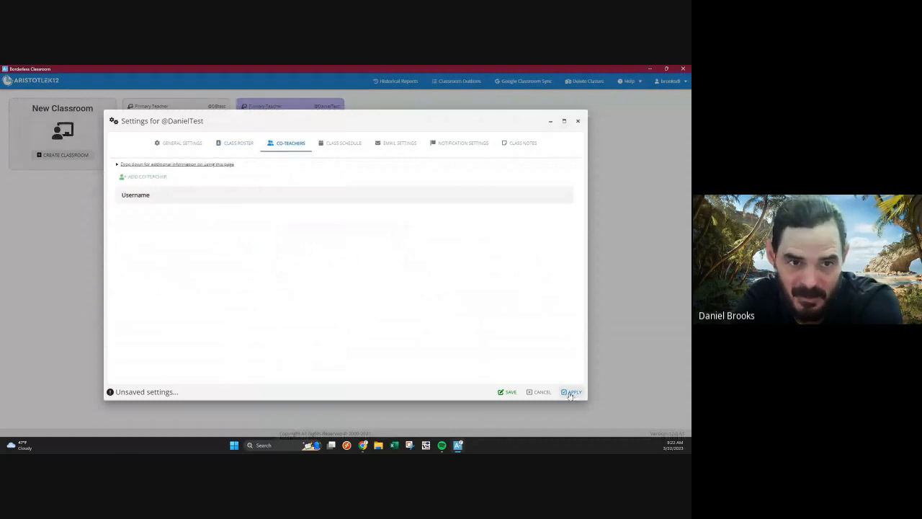
Return to the class roster, apply the classroom's settings and close the settings window.
left_click(239, 144)
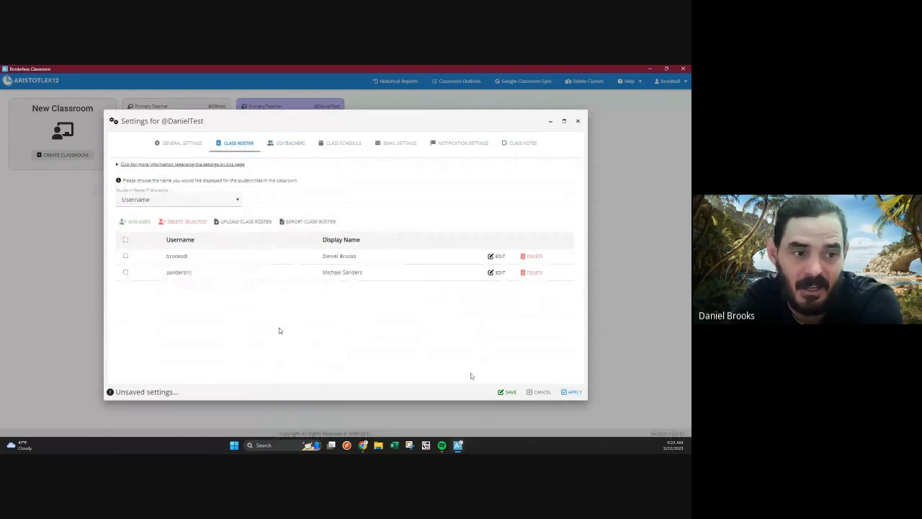
left_click(569, 393)
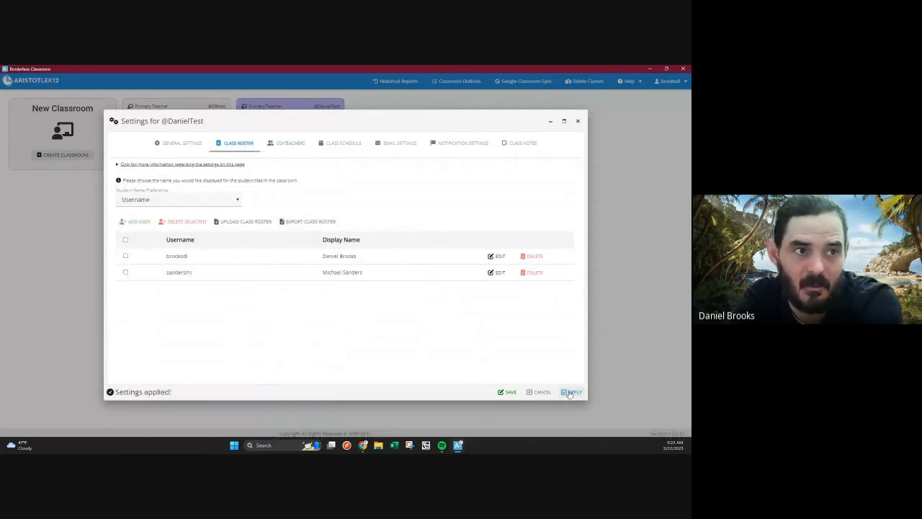
left_click(577, 121)
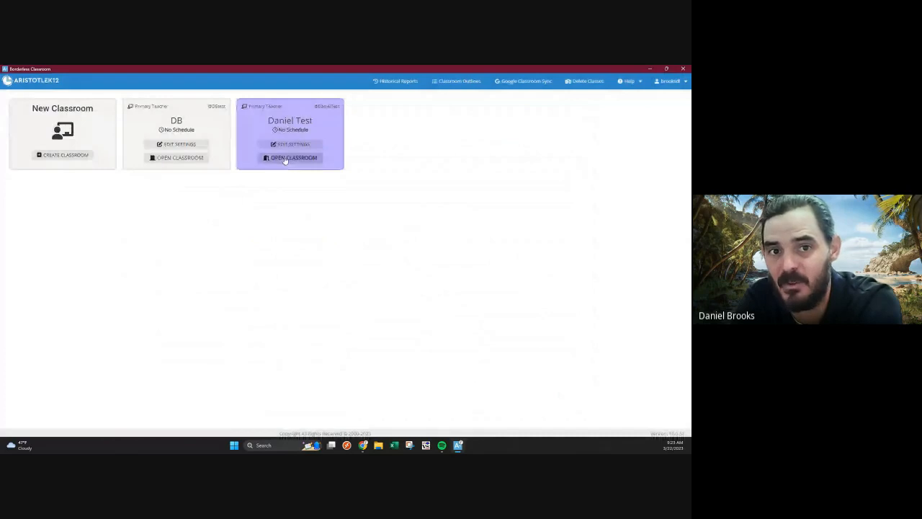
Open the newly configured classroom to reach its student tiles.
left_click(286, 159)
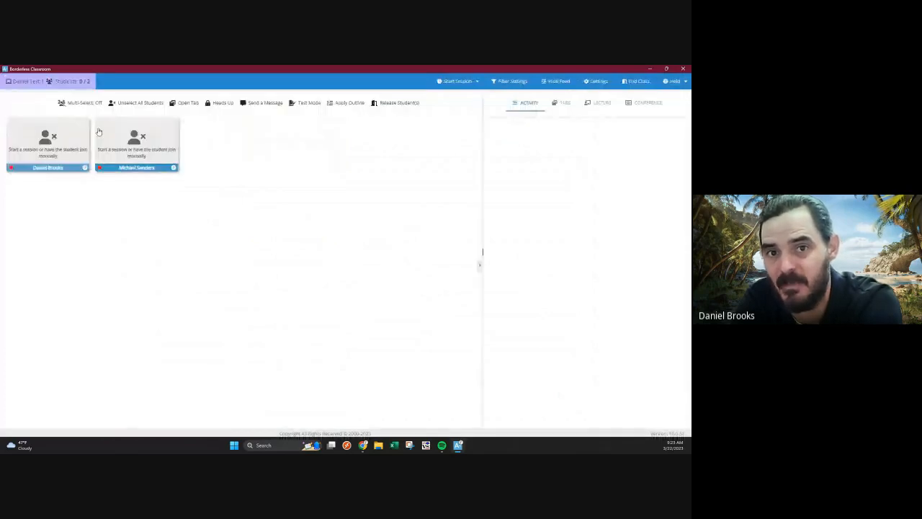
mouse_move(40, 137)
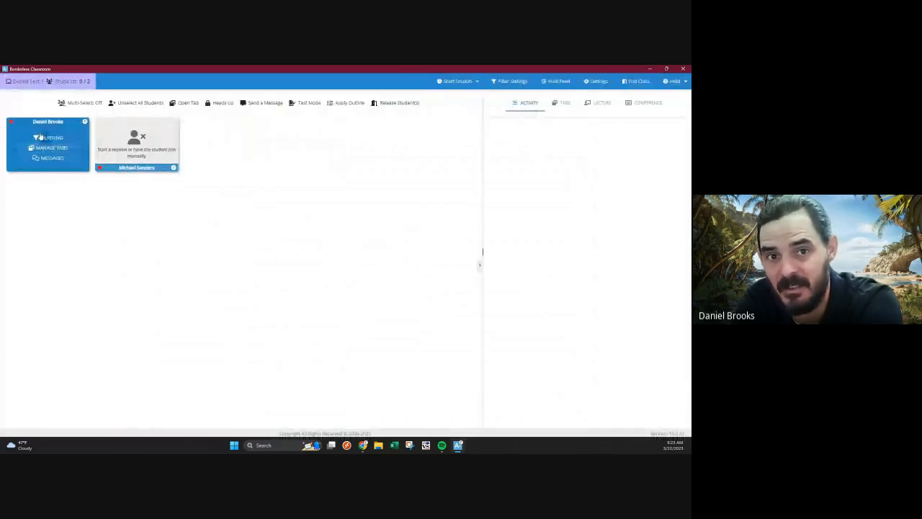